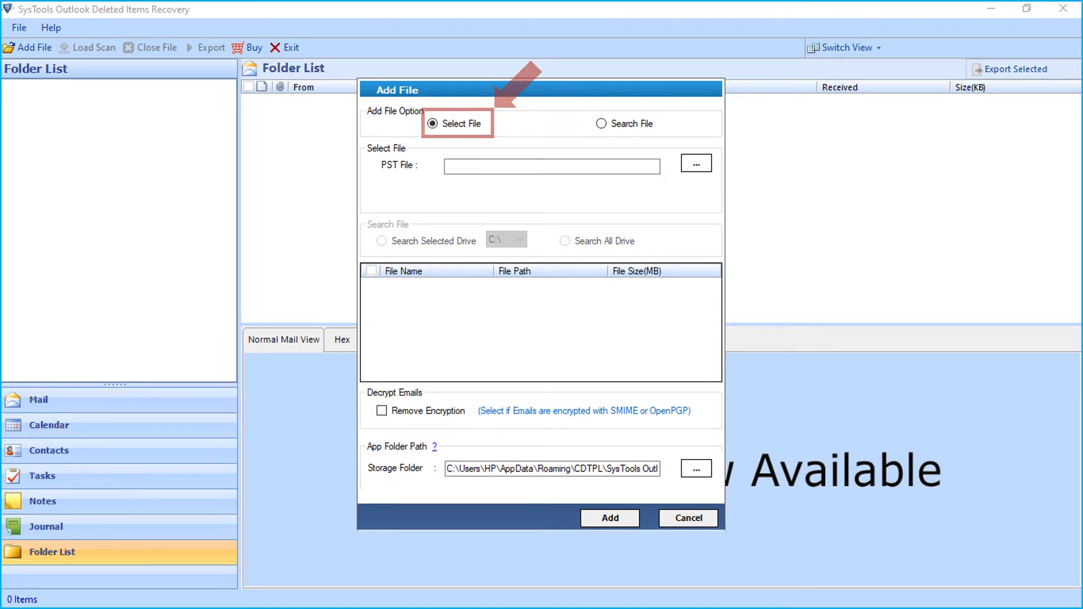
Step: Switch to Search File mode, try drive E, then settle on Search All Drive
{"action": "left_click", "coordinate": [602, 124]}
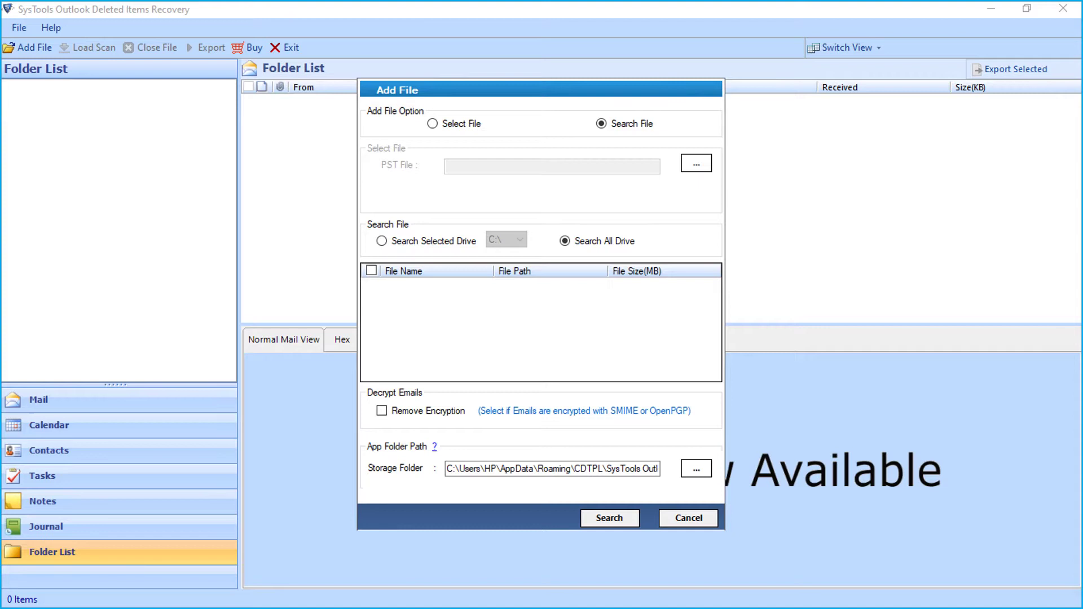
{"action": "left_click", "coordinate": [381, 242]}
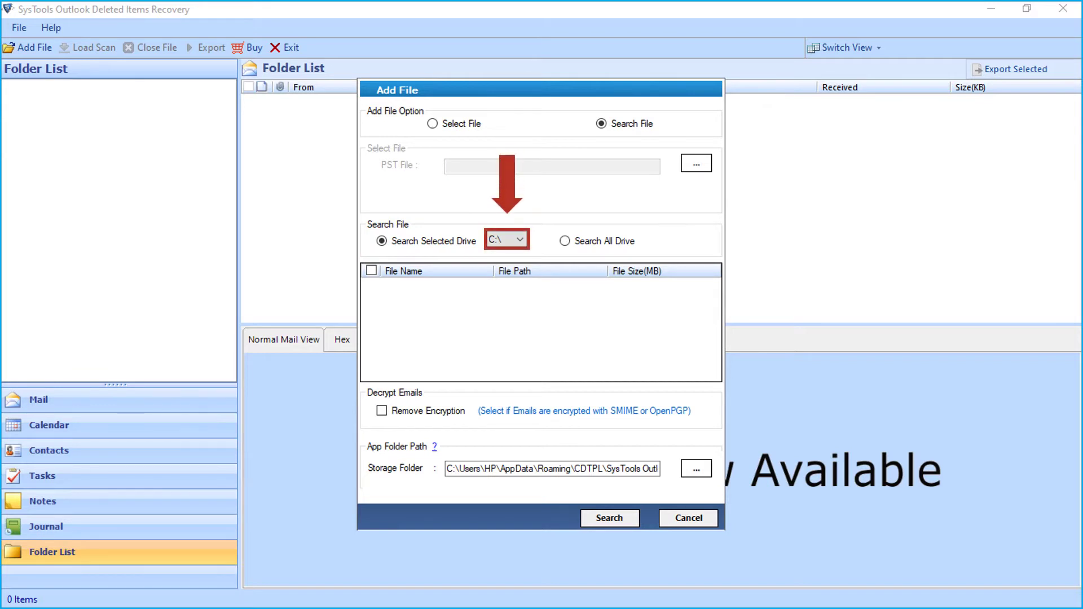
{"action": "left_click", "coordinate": [506, 240]}
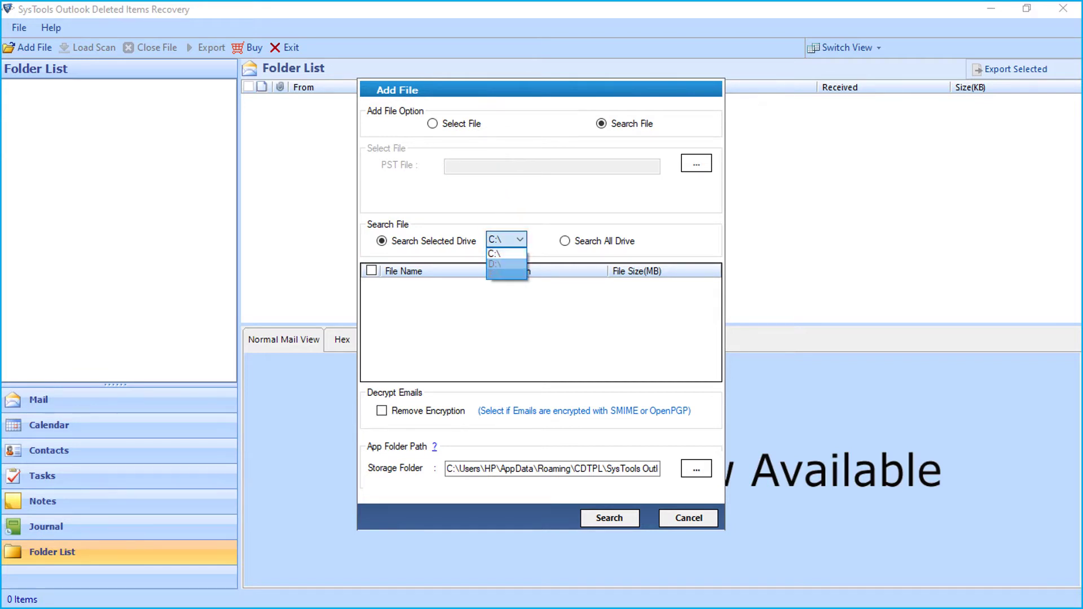
{"action": "left_click", "coordinate": [506, 272]}
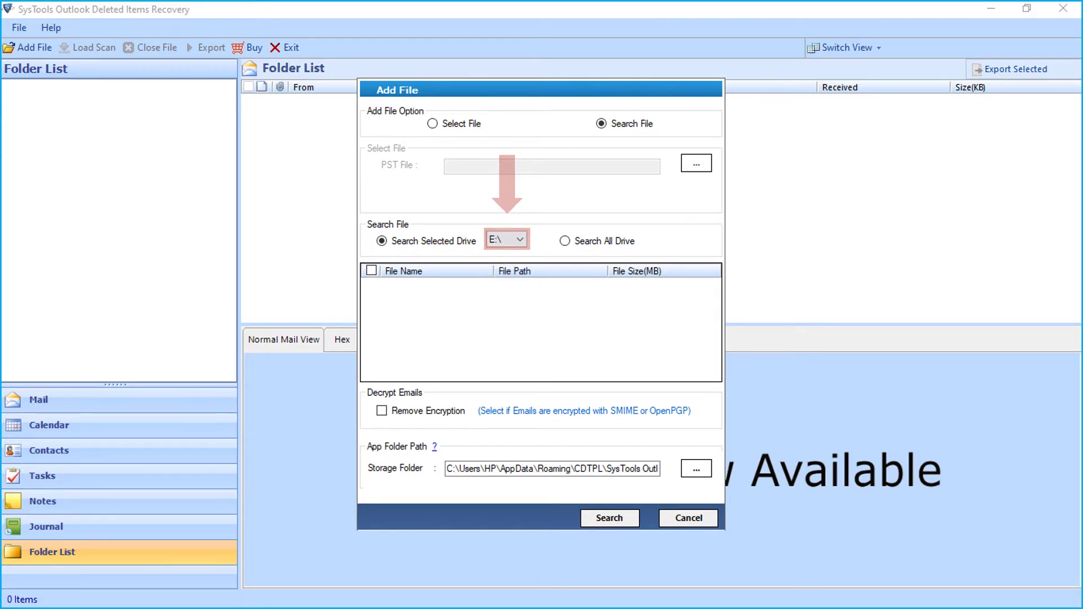
{"action": "left_click", "coordinate": [564, 240]}
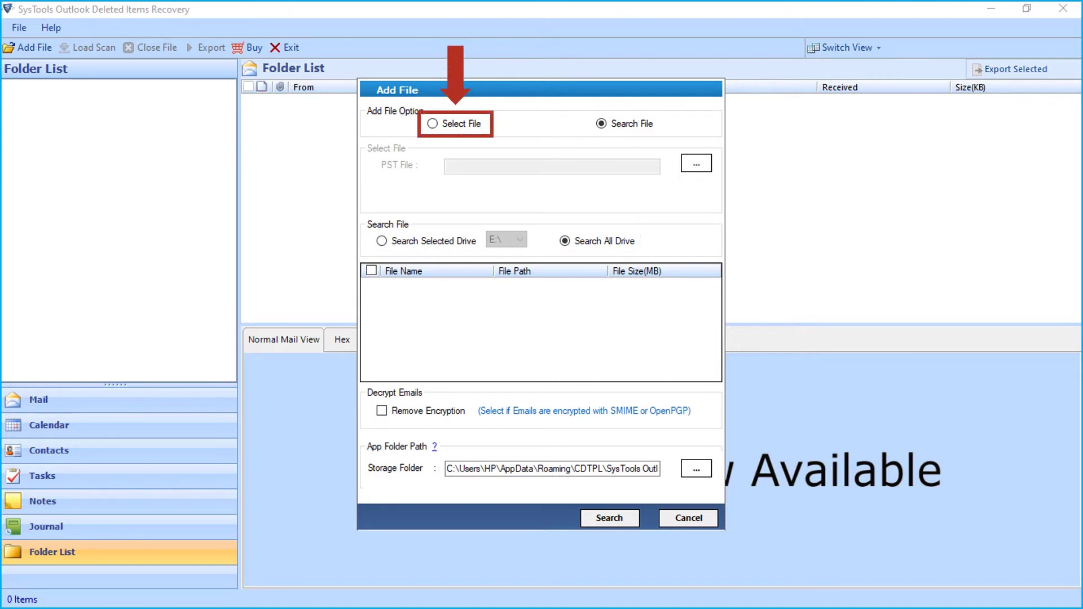
Step: Select the last PST file in New folder on drive E and dismiss the scan-location notice
{"action": "left_click", "coordinate": [433, 124]}
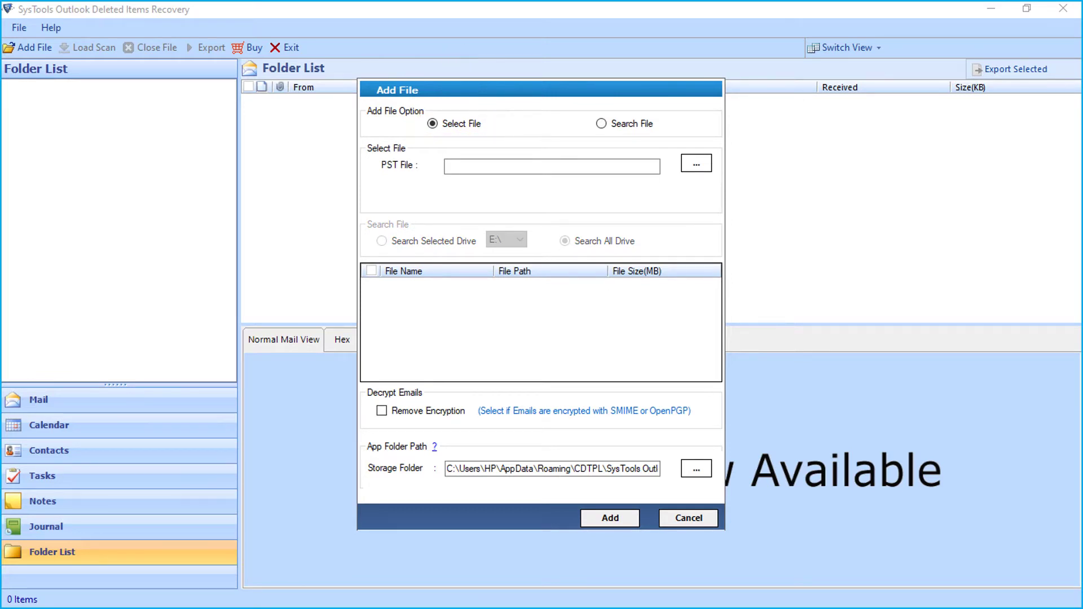
{"action": "left_click", "coordinate": [695, 164]}
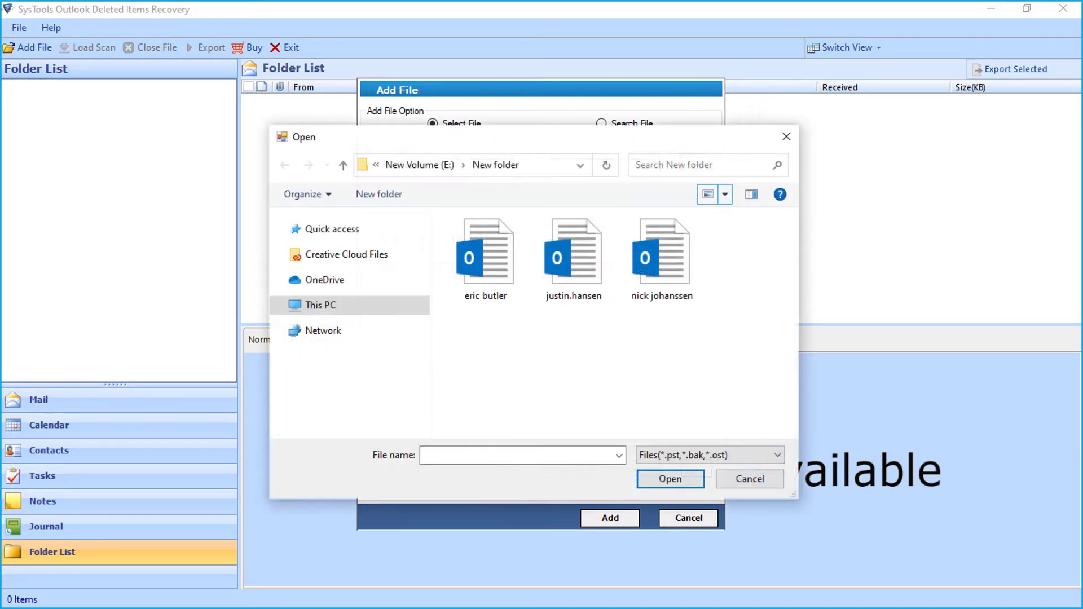
{"action": "left_click", "coordinate": [661, 258]}
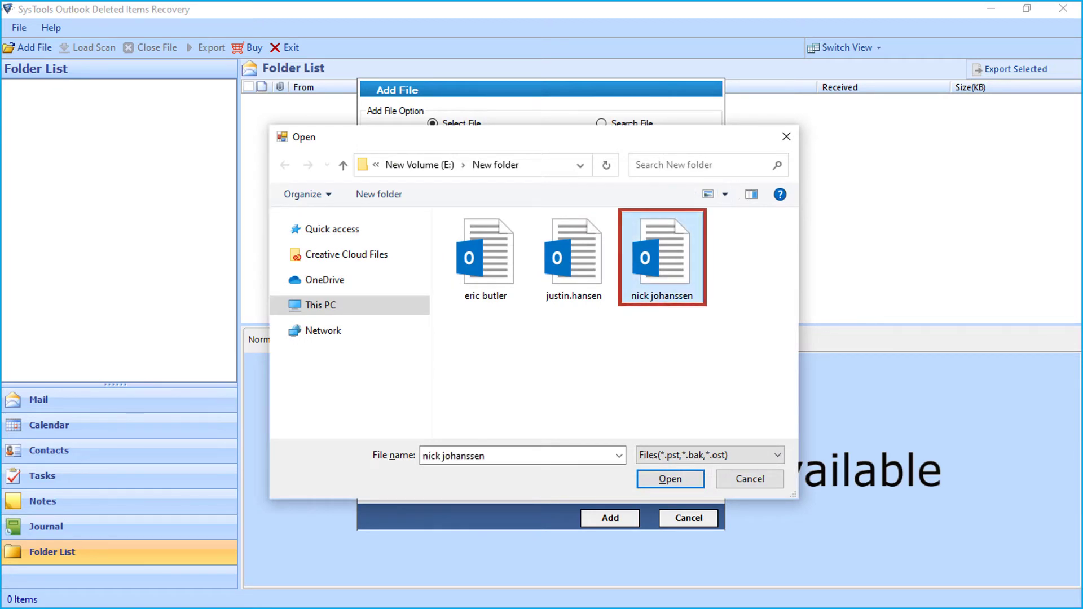
{"action": "left_click", "coordinate": [670, 480]}
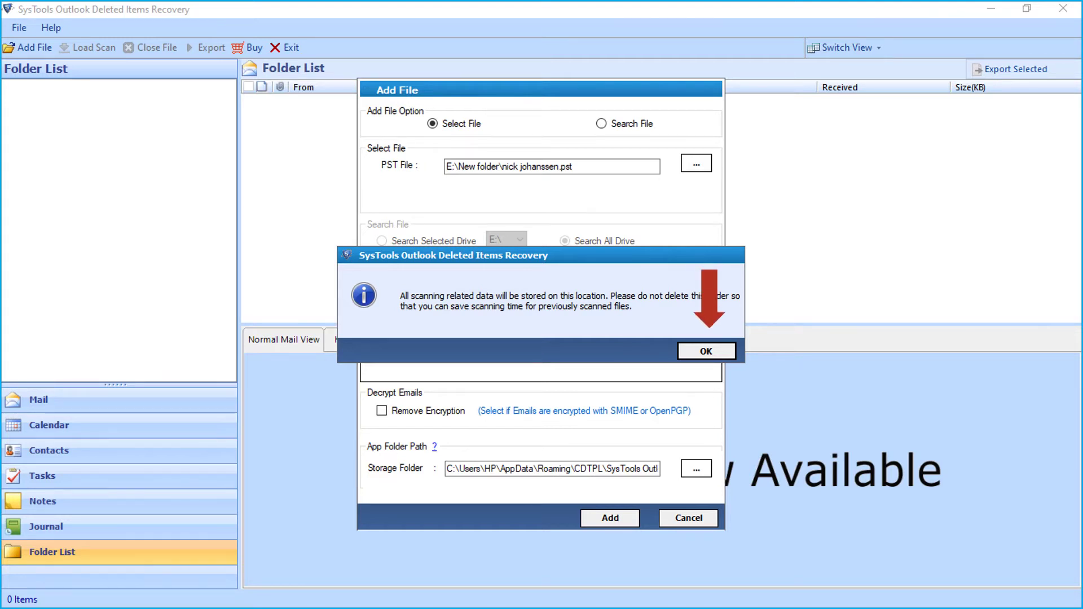
{"action": "left_click", "coordinate": [705, 351]}
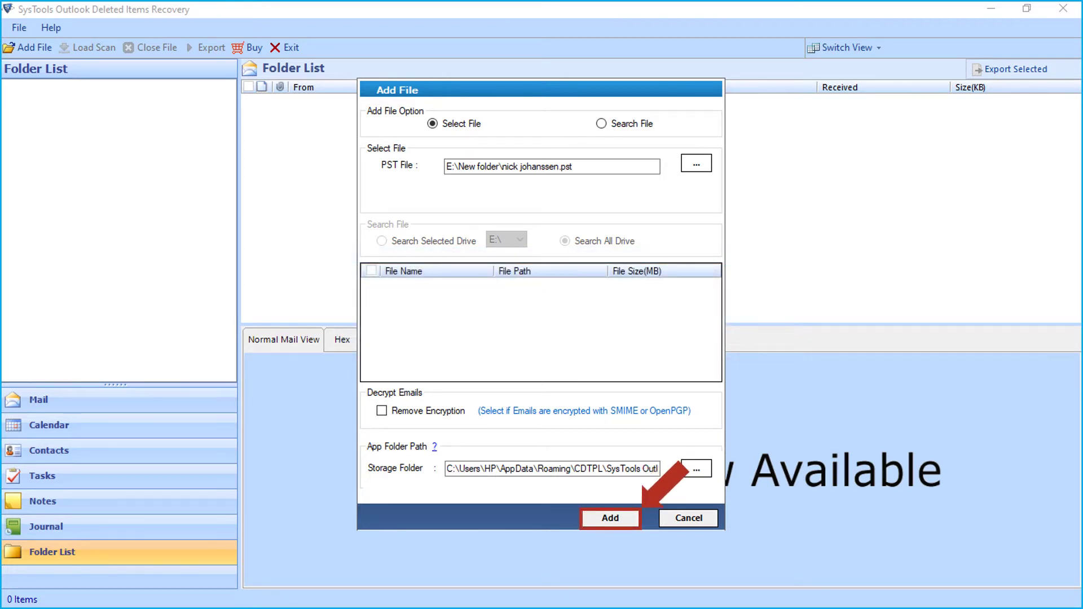
Step: Add the chosen PST file for scanning and agree to save the completed scan
{"action": "left_click", "coordinate": [609, 518]}
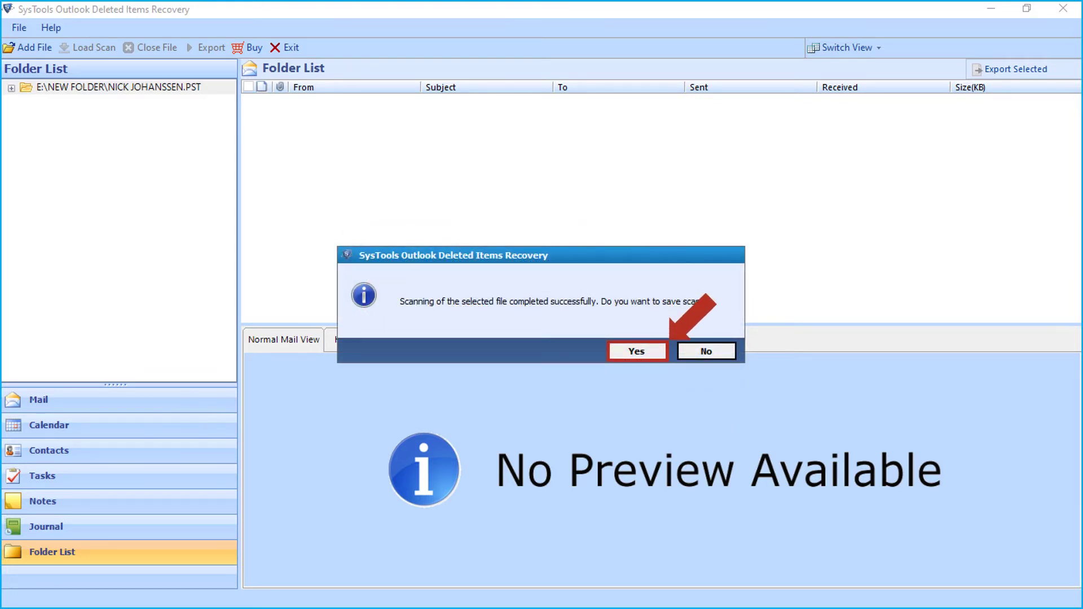
{"action": "left_click", "coordinate": [636, 351]}
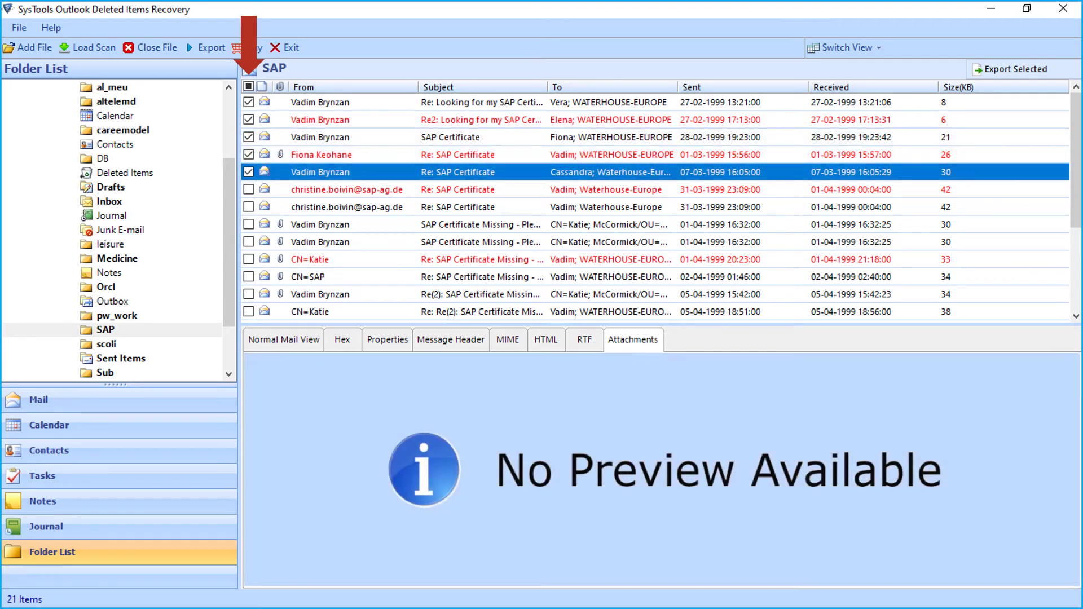
Step: Open Export from the checked messages' right-click menu, then cancel the export options
{"action": "right_click", "coordinate": [360, 172]}
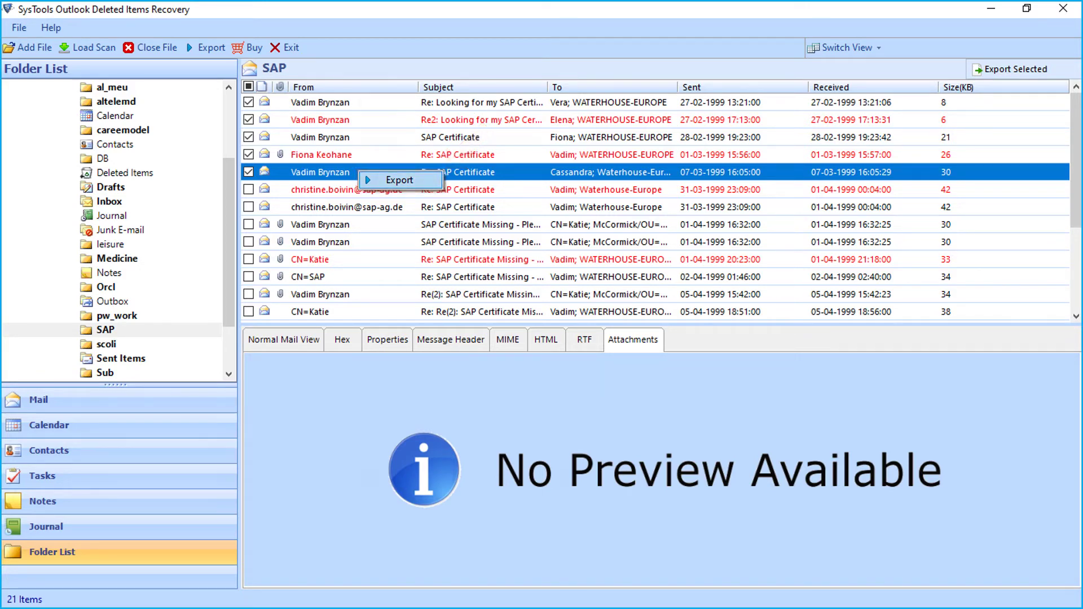
{"action": "left_click", "coordinate": [399, 180]}
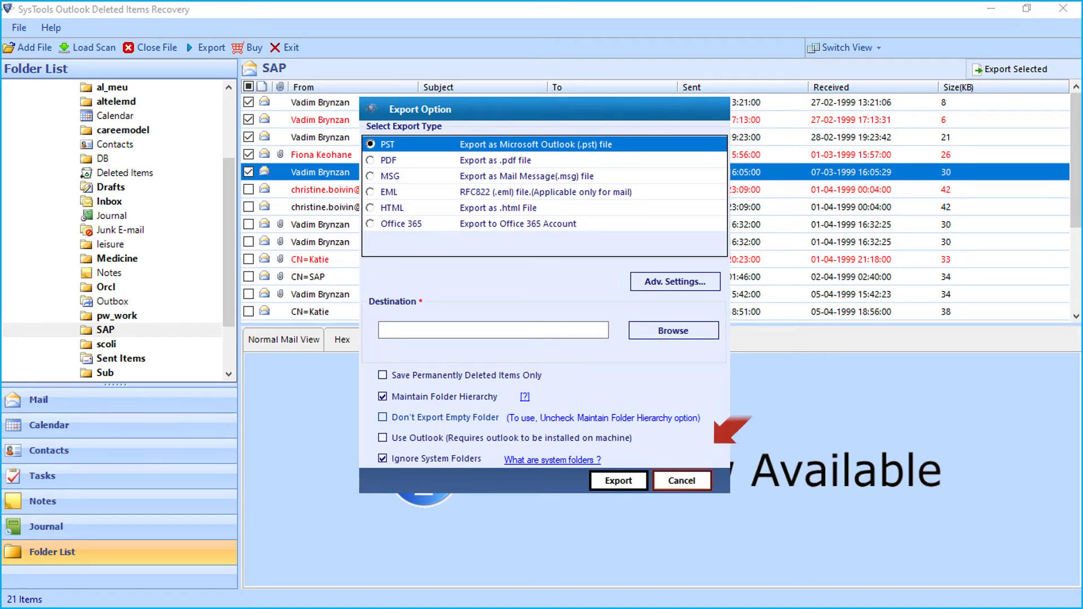
{"action": "left_click", "coordinate": [680, 481]}
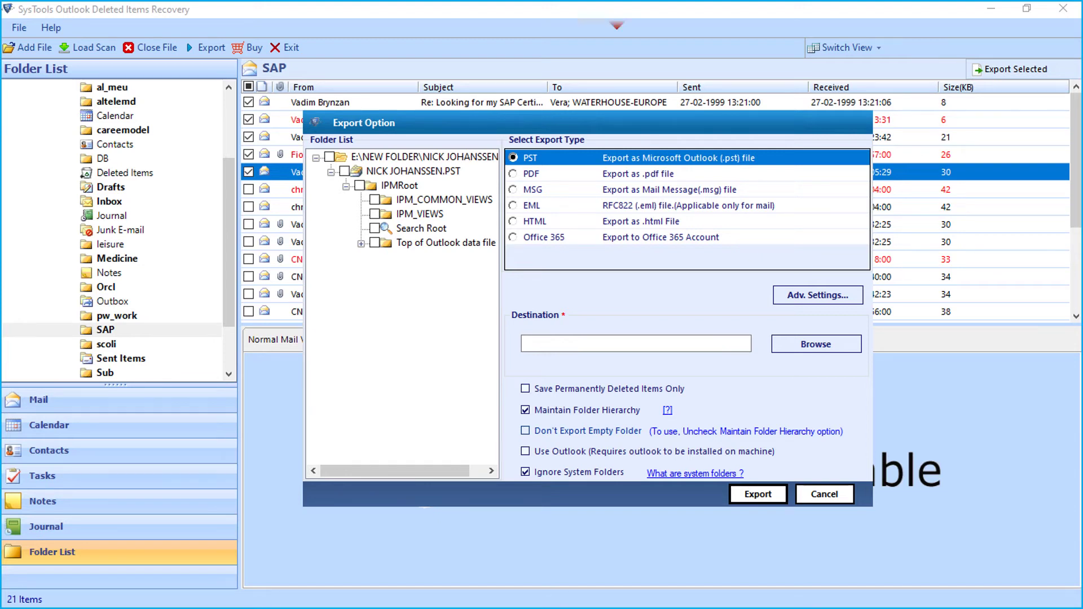
Step: Cycle through the PDF, MSG, EML, HTML and Office 365 formats, ending on PST
{"action": "left_click", "coordinate": [512, 173]}
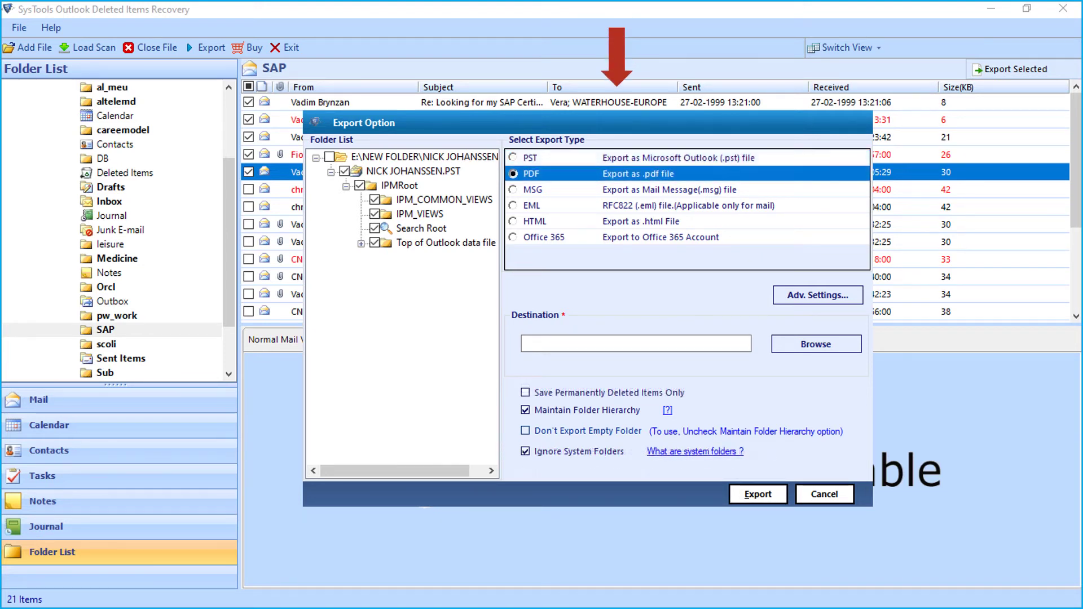
{"action": "left_click", "coordinate": [513, 190]}
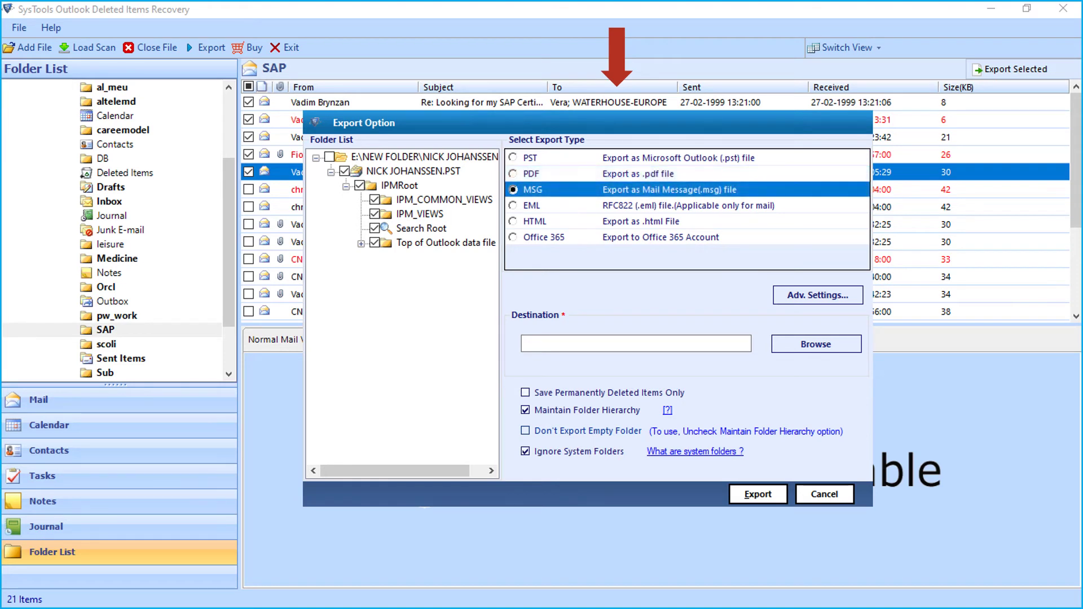
{"action": "left_click", "coordinate": [513, 206]}
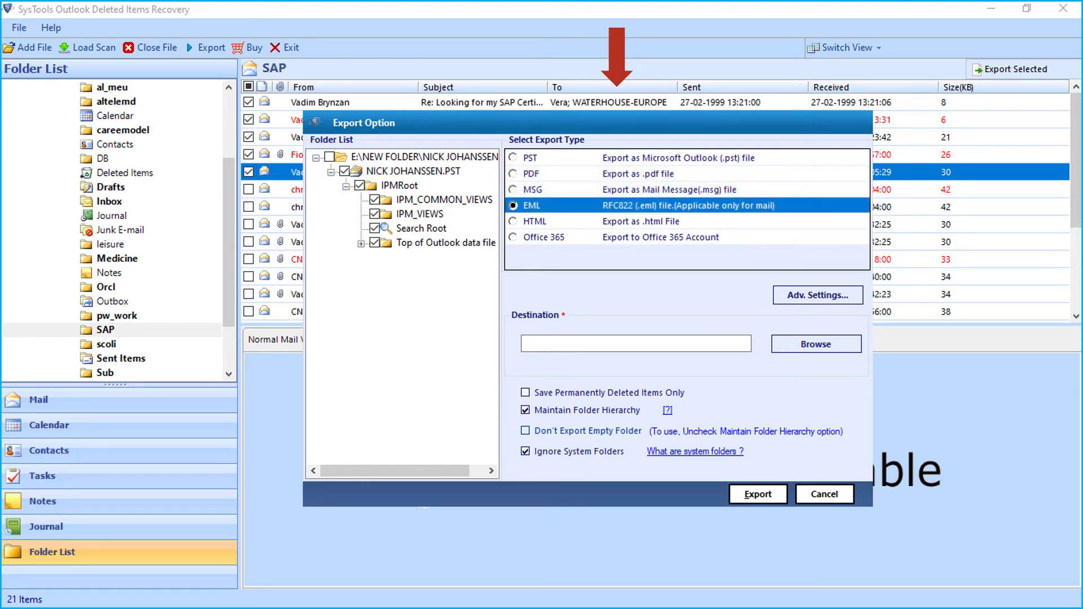
{"action": "left_click", "coordinate": [513, 221]}
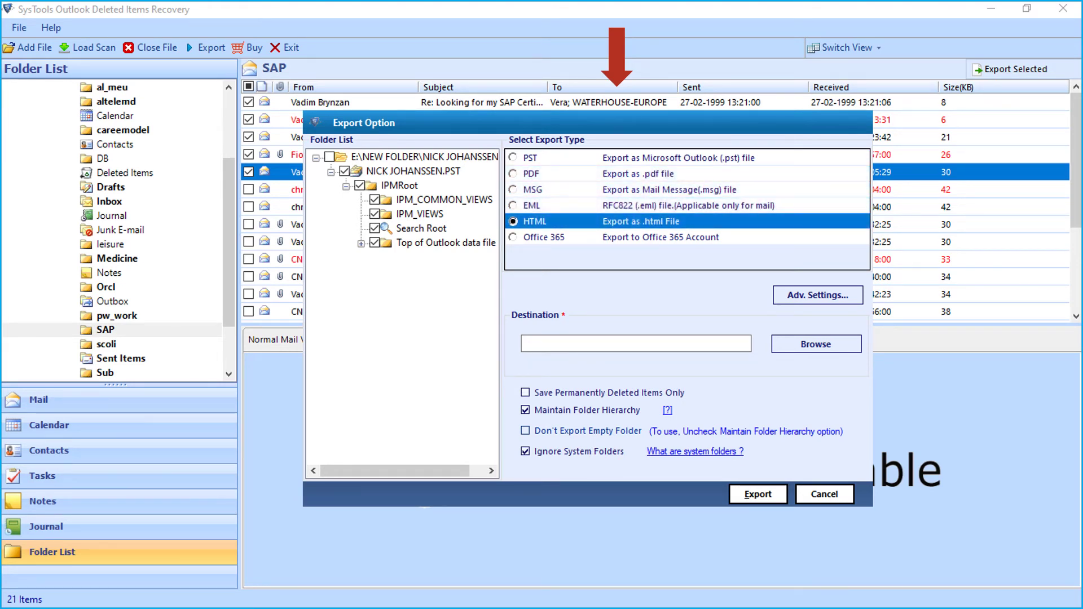
{"action": "left_click", "coordinate": [512, 237]}
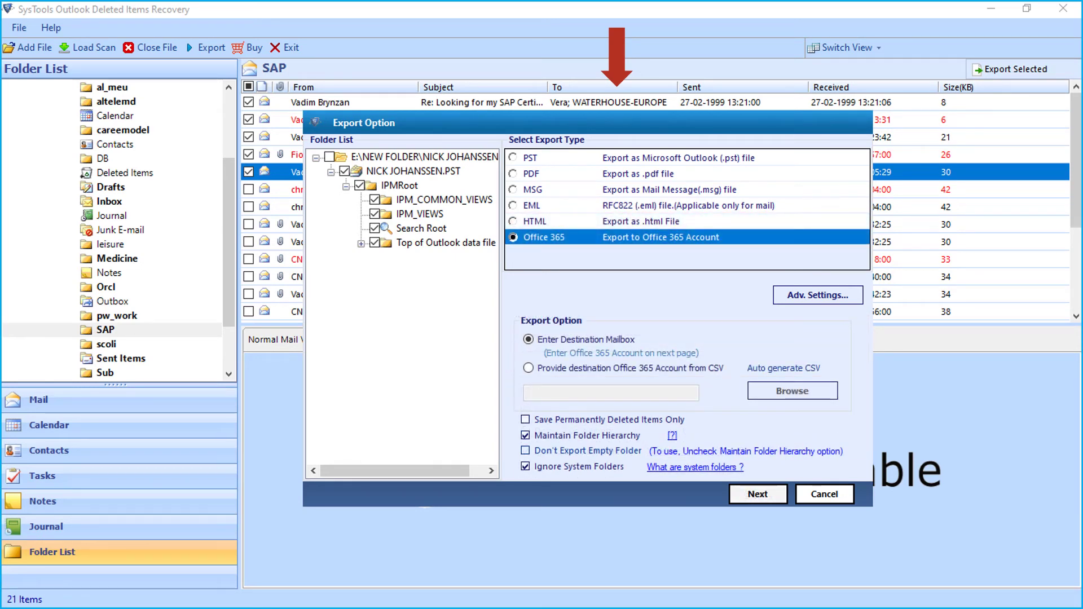
{"action": "left_click", "coordinate": [513, 158]}
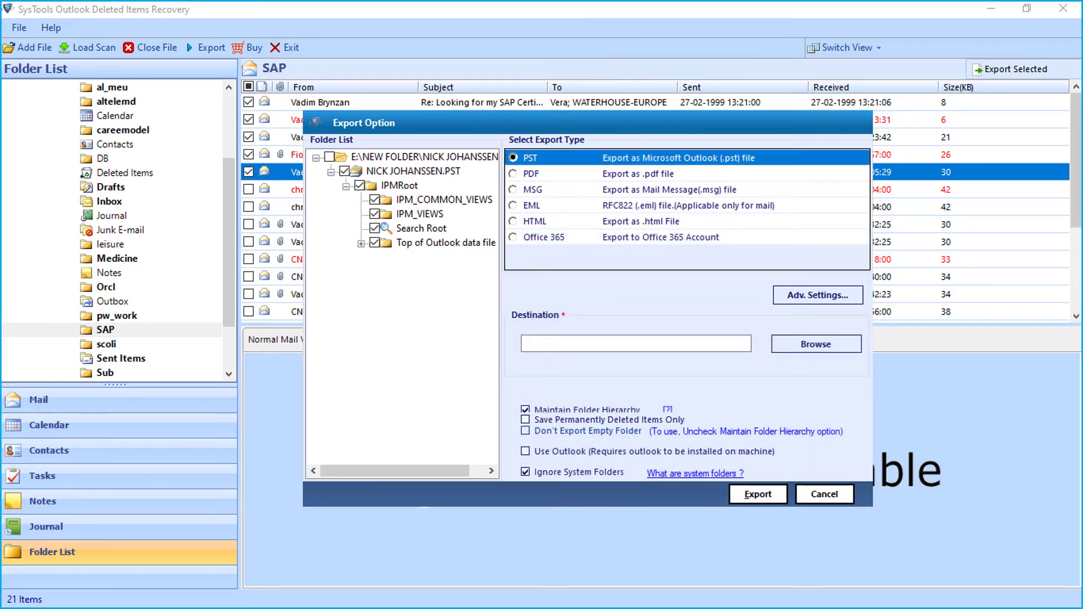
Step: Save advanced PST settings splitting at 1 GB, with a date filter start date
{"action": "left_click", "coordinate": [817, 295]}
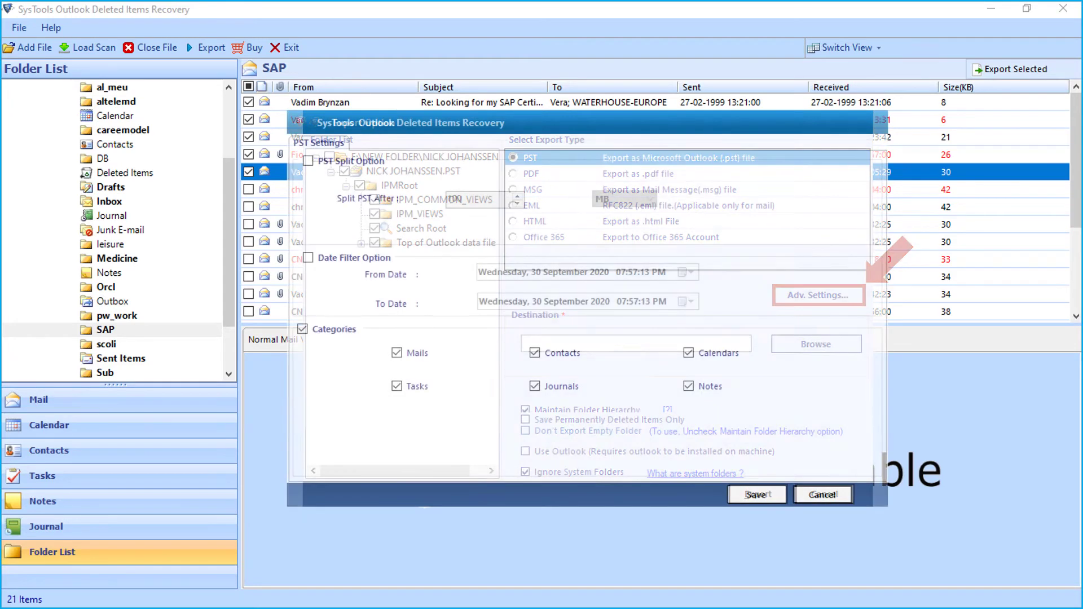
{"action": "left_click", "coordinate": [308, 160]}
{"action": "left_click", "coordinate": [624, 198]}
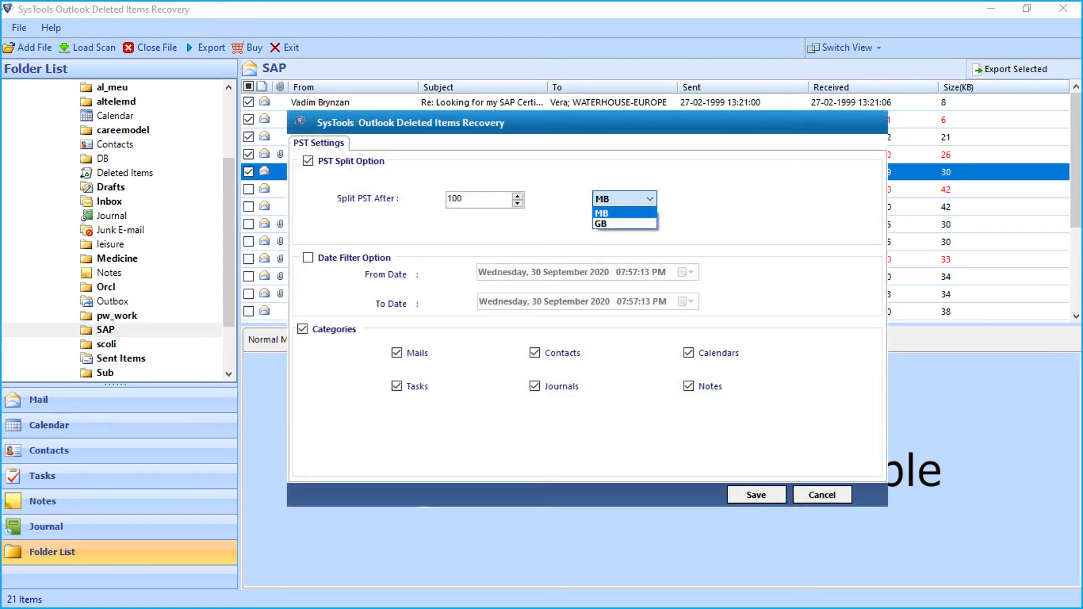
{"action": "left_click", "coordinate": [609, 225]}
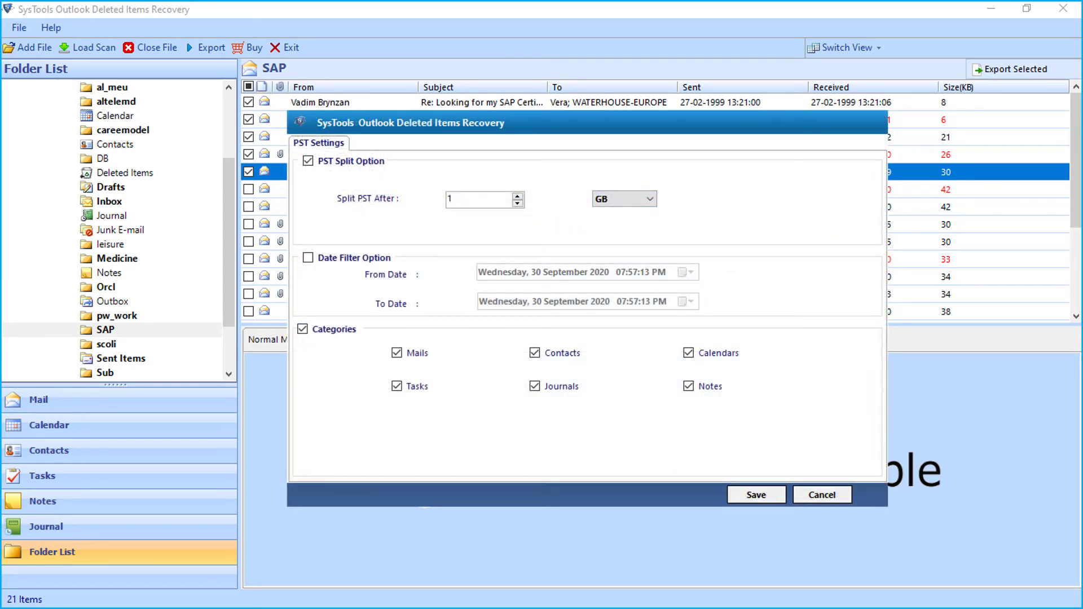
{"action": "left_click", "coordinate": [309, 257]}
{"action": "left_click", "coordinate": [689, 272]}
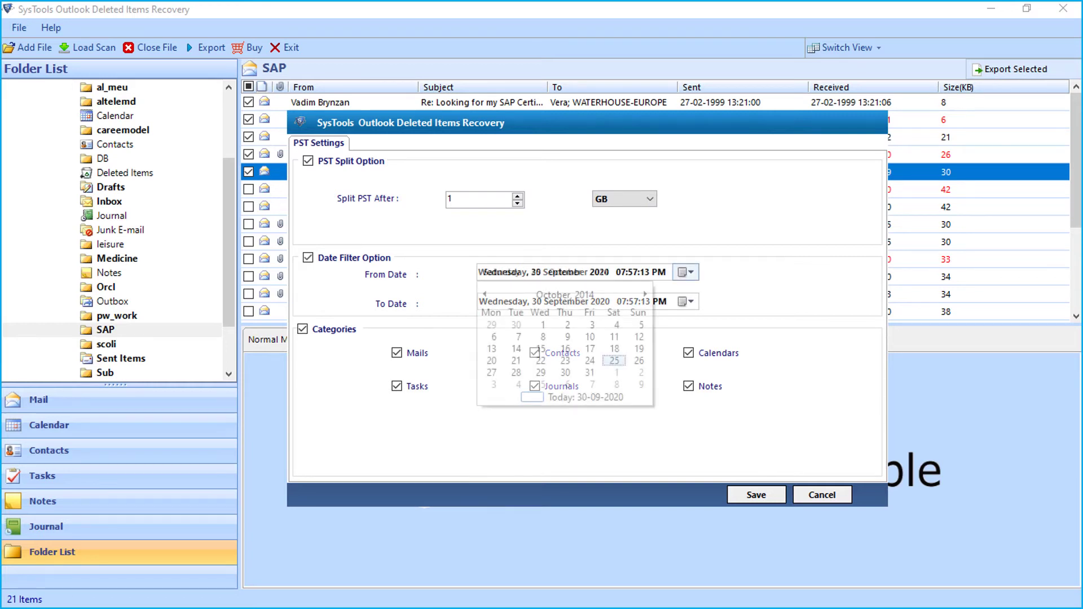
{"action": "left_click", "coordinate": [614, 360]}
{"action": "left_click", "coordinate": [756, 495]}
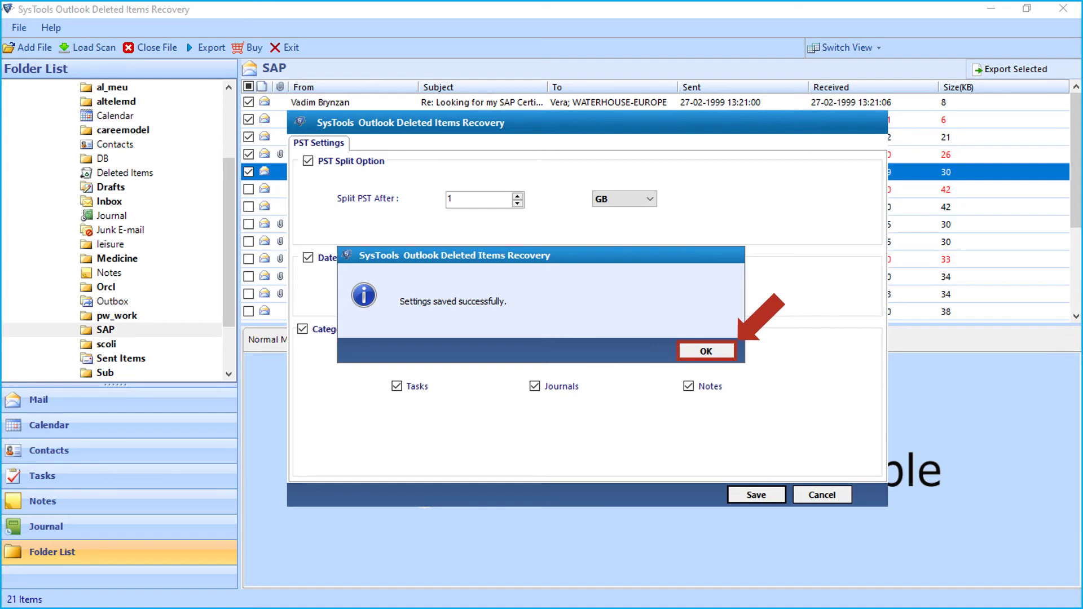
{"action": "left_click", "coordinate": [705, 351]}
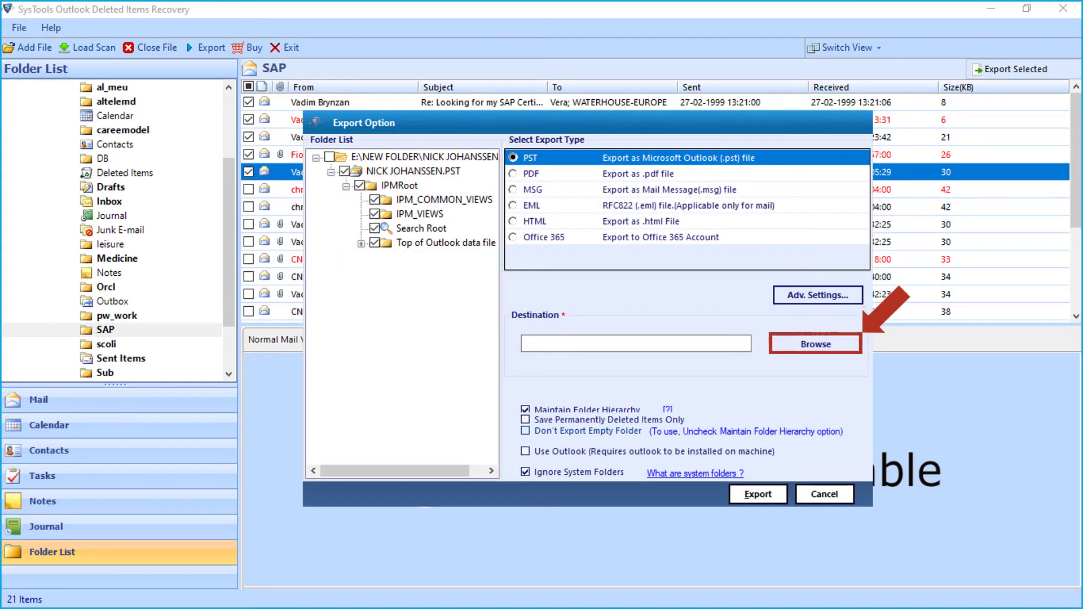
Step: Set Output Files as the export destination and enable exporting through Outlook
{"action": "left_click", "coordinate": [816, 343]}
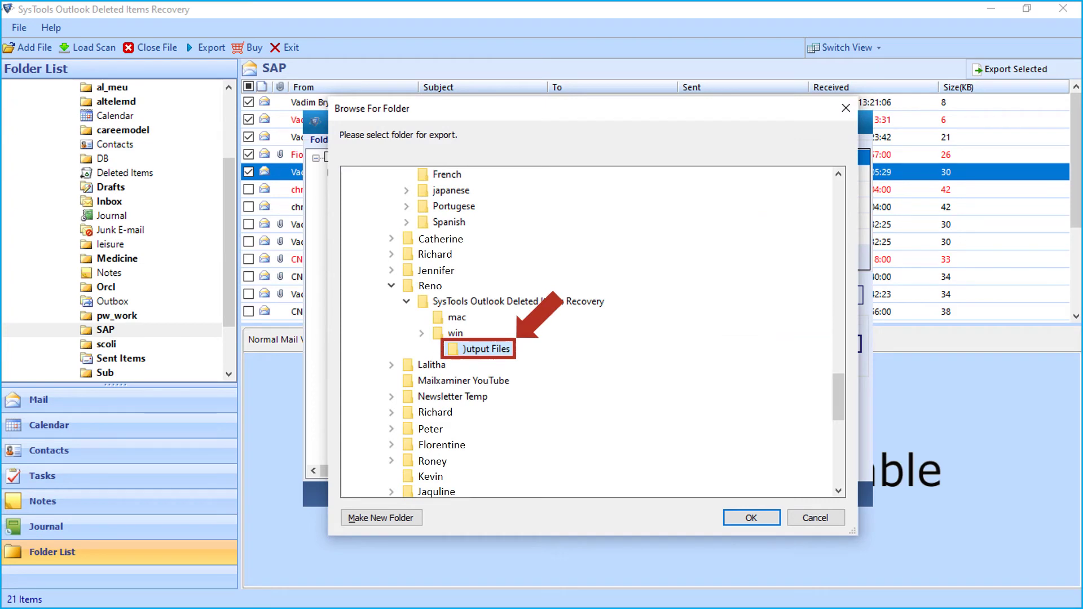
{"action": "key", "text": "Return"}
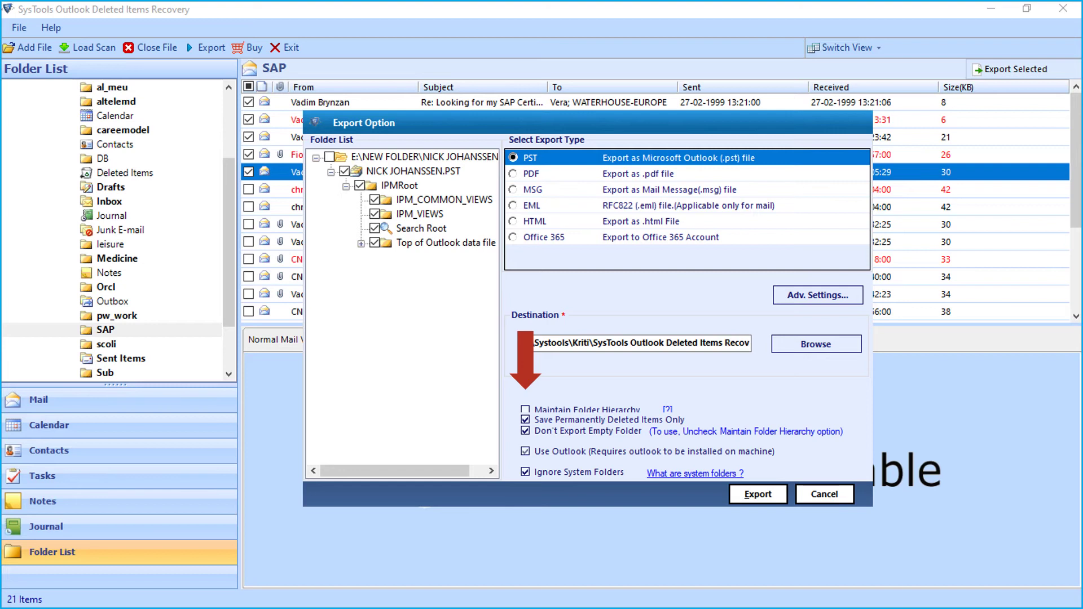
{"action": "key", "text": "space"}
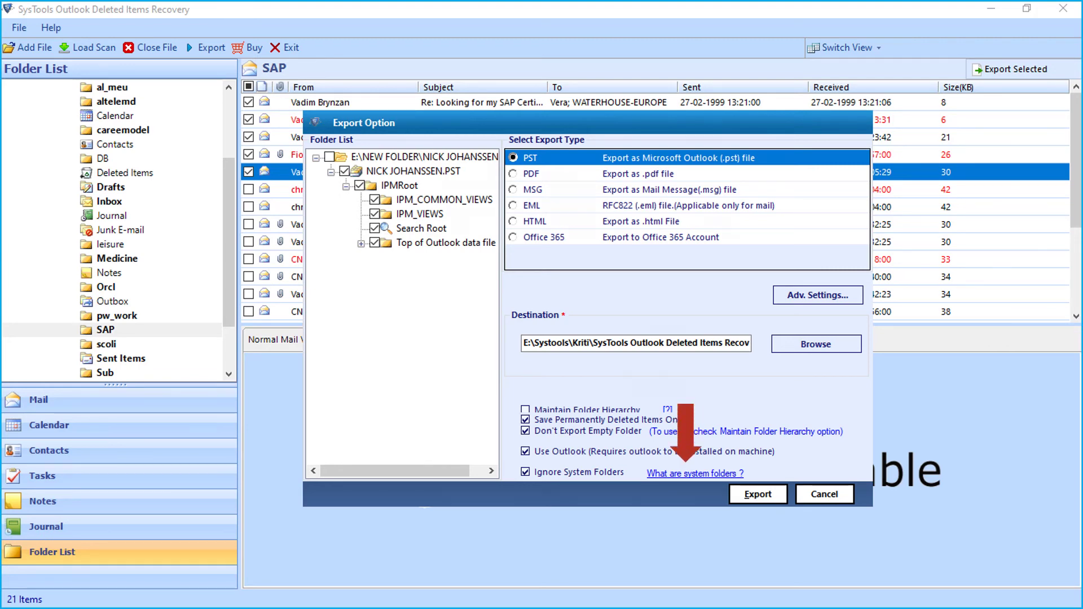
Step: Export the recovered items to PST: 52 succeeded, 0 failed
{"action": "left_click", "coordinate": [694, 473]}
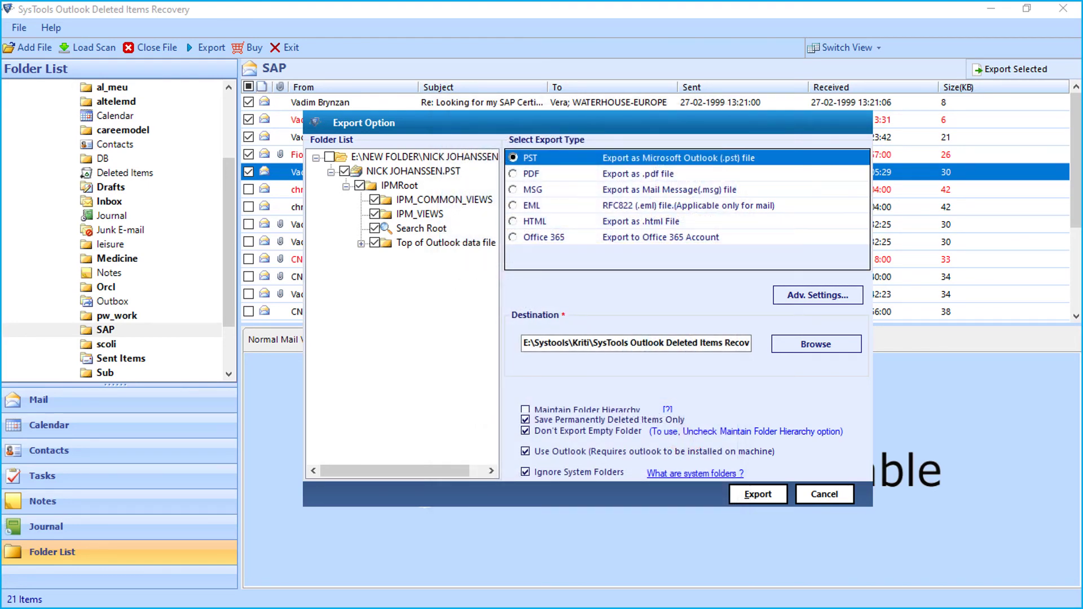
{"action": "left_click", "coordinate": [757, 494]}
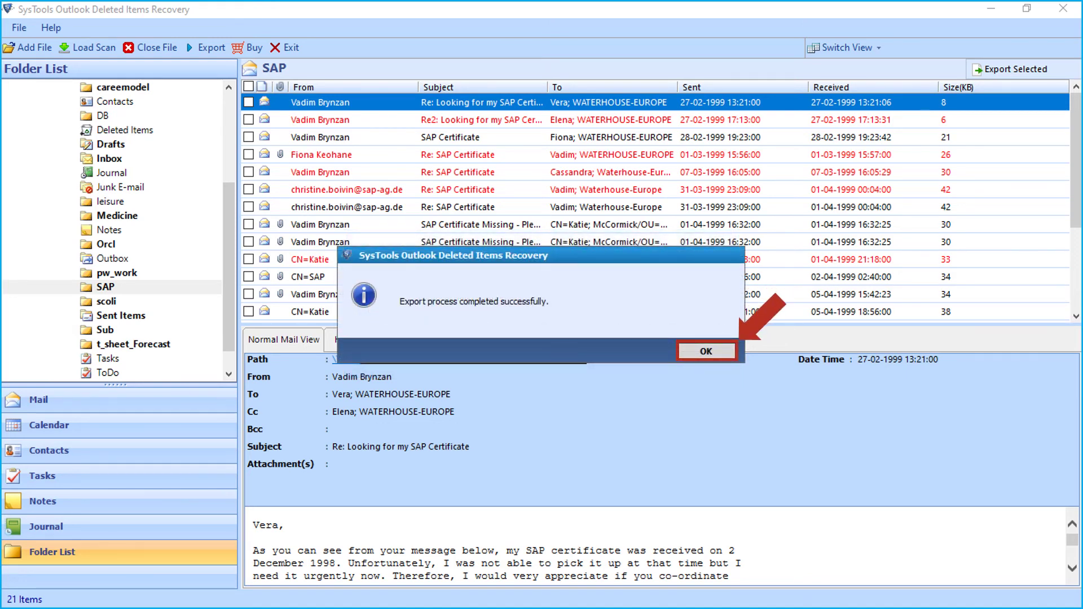
{"action": "left_click", "coordinate": [706, 352]}
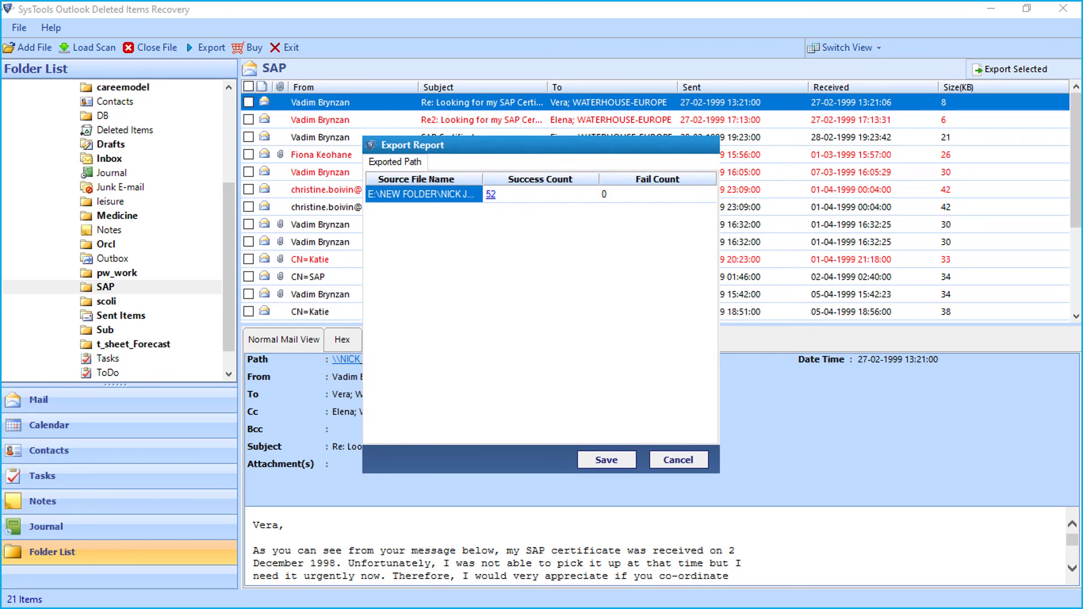
Step: Save the export report as a CSV file and close the report
{"action": "left_click", "coordinate": [606, 460]}
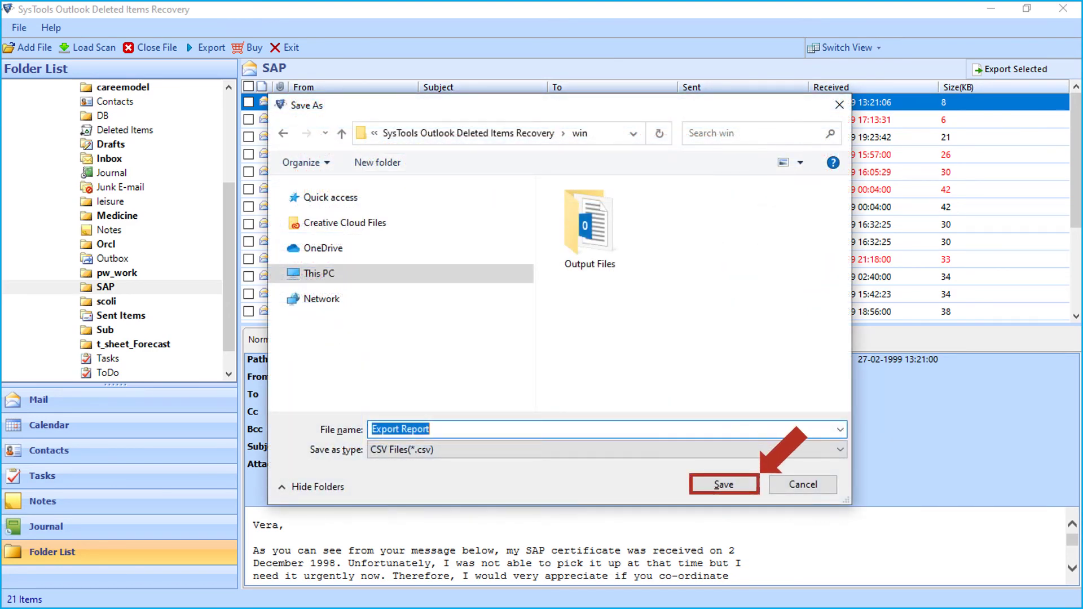
{"action": "left_click", "coordinate": [723, 483]}
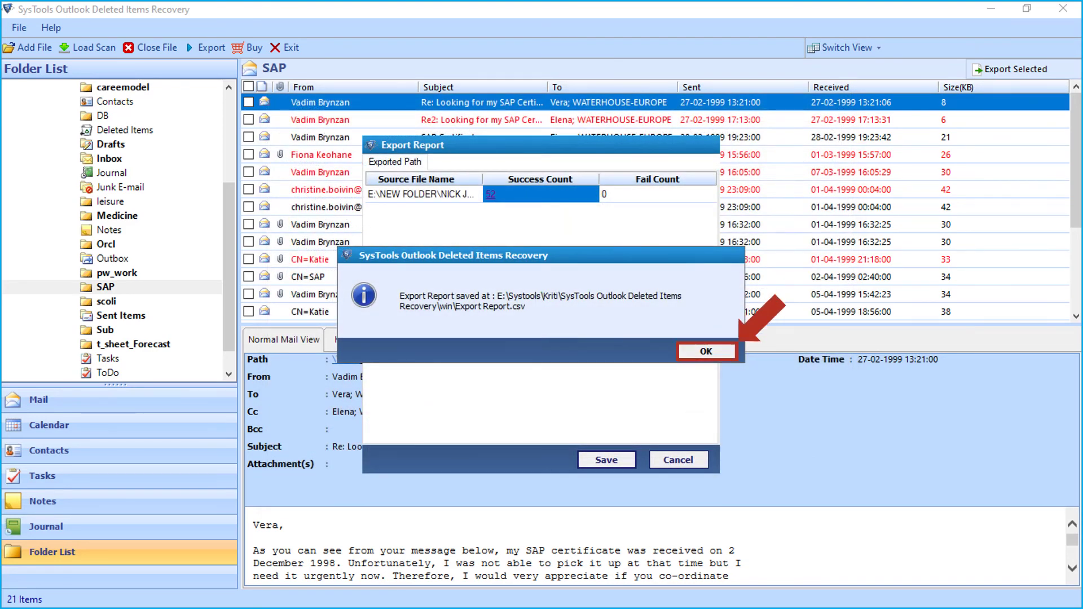
{"action": "left_click", "coordinate": [706, 352]}
{"action": "left_click", "coordinate": [678, 459]}
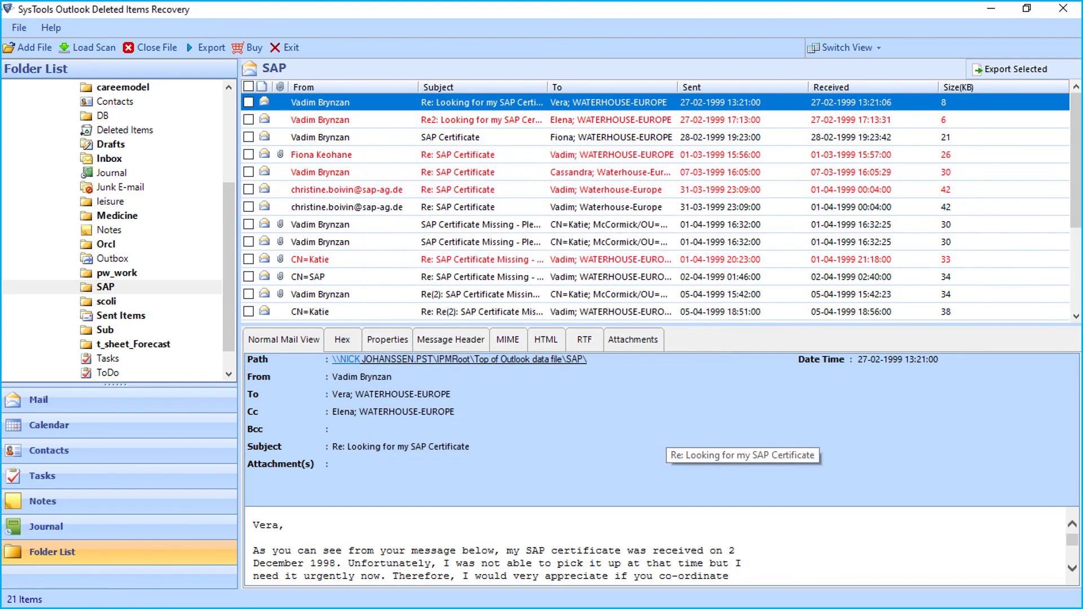